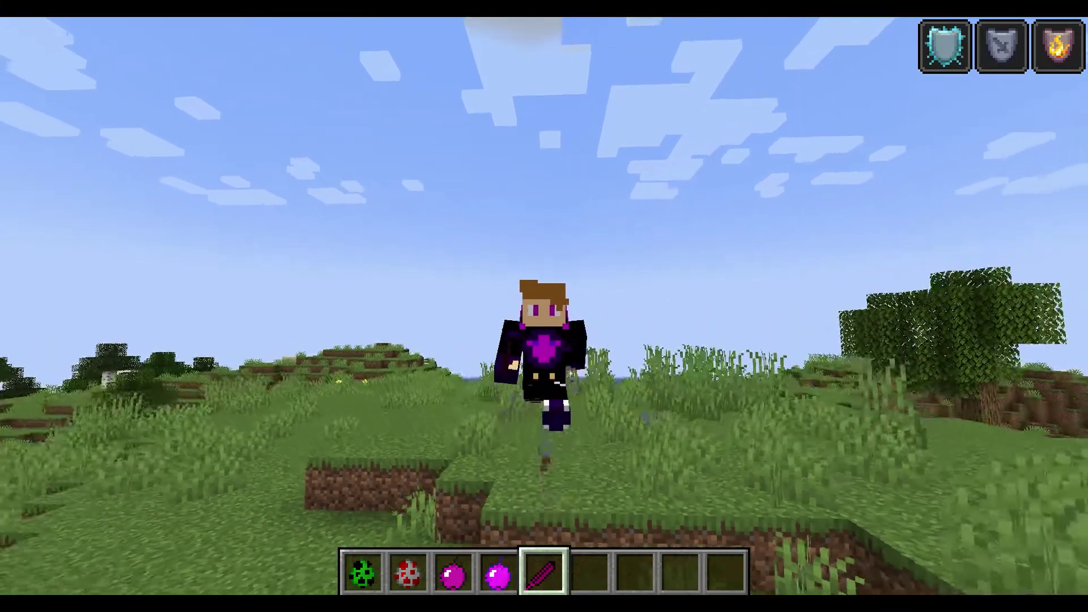
Walk toward the hill in first-person view with an empty hand, checking the creative inventory
{"action": "key", "text": "F5"}
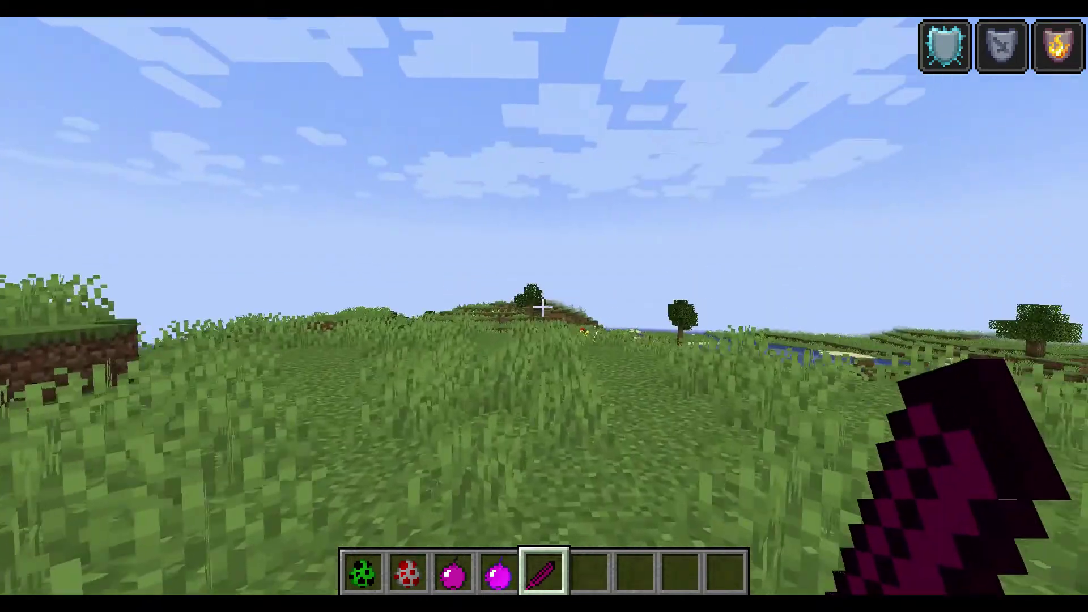
{"action": "key", "text": "w"}
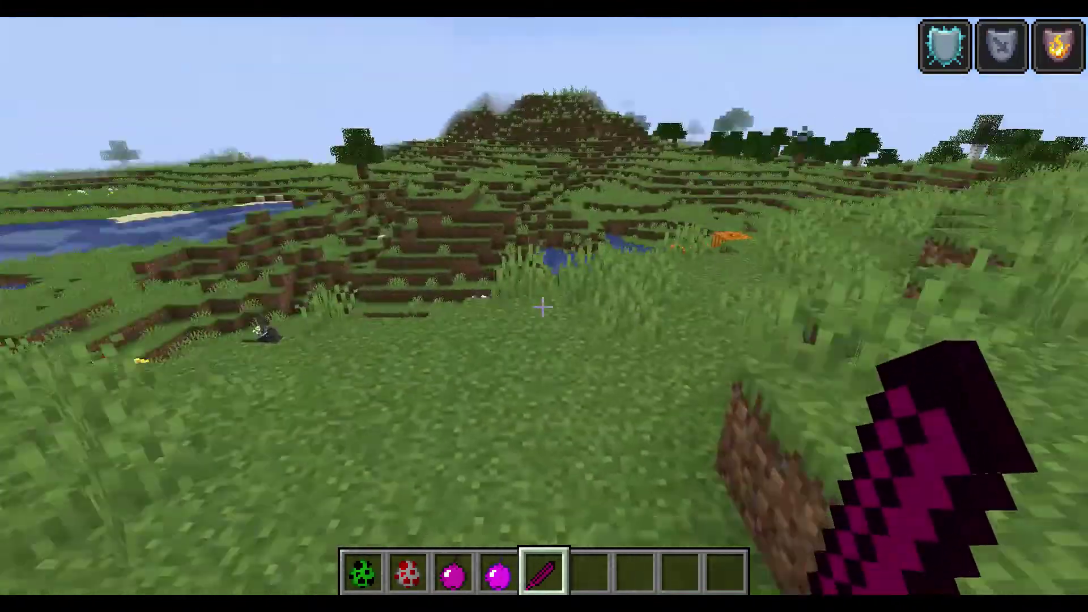
{"action": "key", "text": "6"}
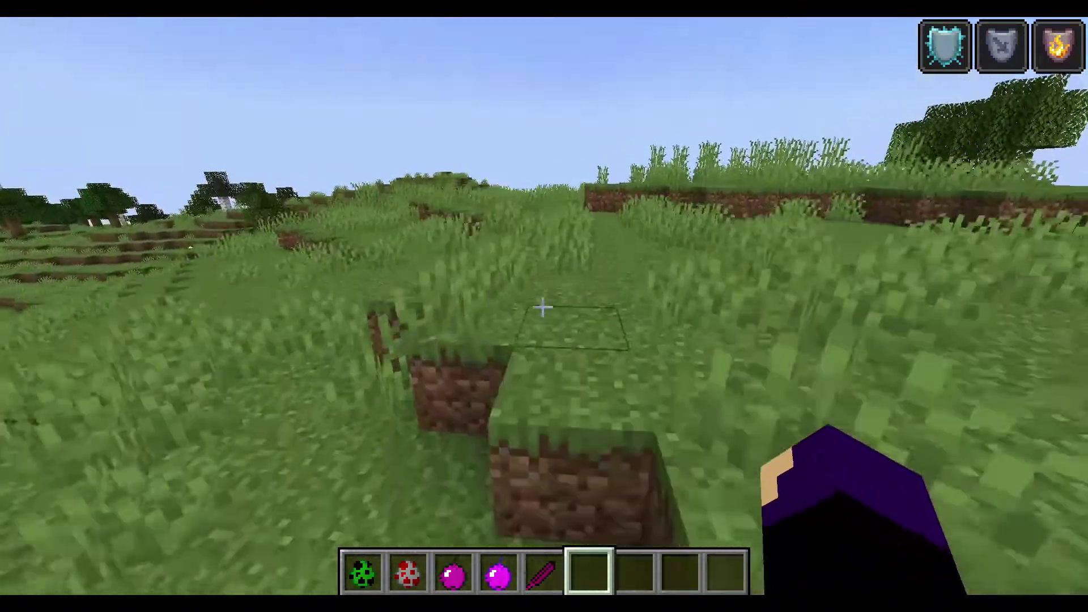
{"action": "key", "text": "e"}
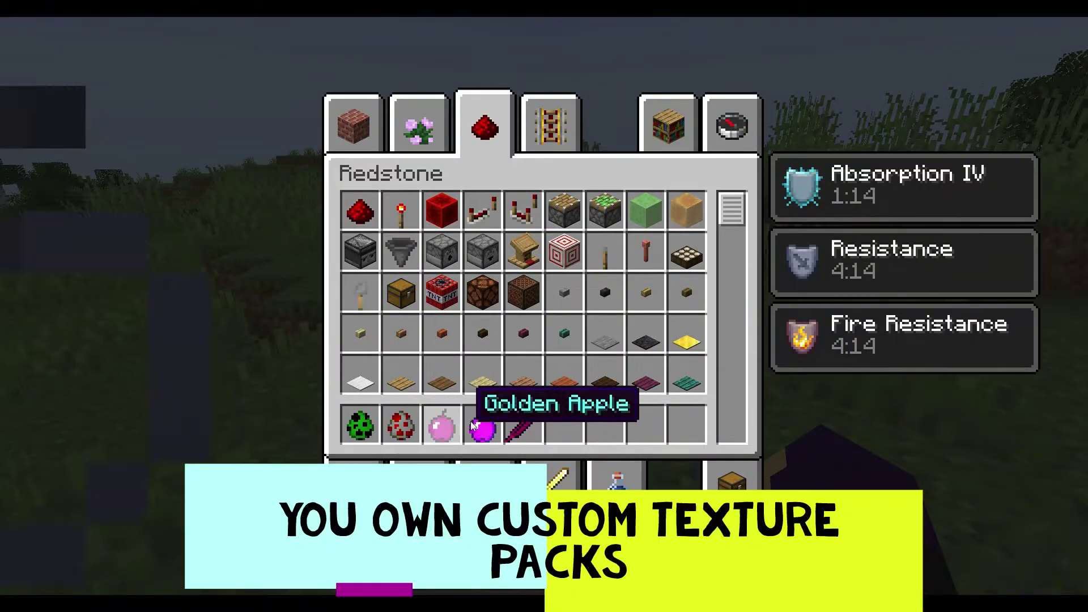
{"action": "key", "text": "e"}
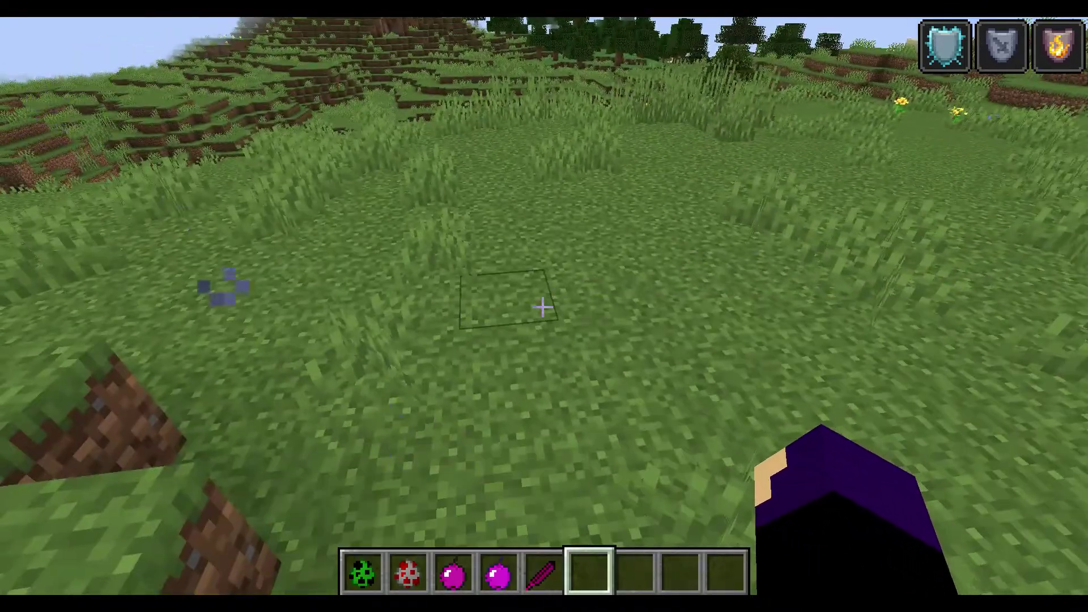
{"action": "scroll", "coordinate": [544, 306], "scroll_direction": "up", "scroll_amount": 2}
{"action": "scroll", "coordinate": [543, 307], "scroll_direction": "down", "scroll_amount": 1}
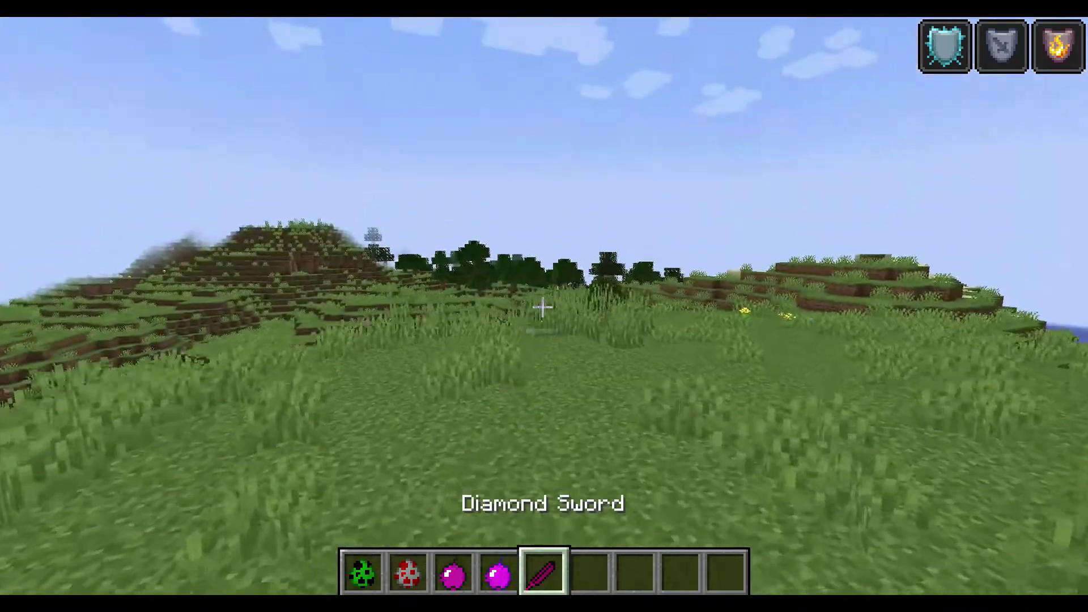
Select the Creeper Spawn Egg and spawn a creeper on the grass ahead
{"action": "key", "text": "F5"}
{"action": "key", "text": "F5"}
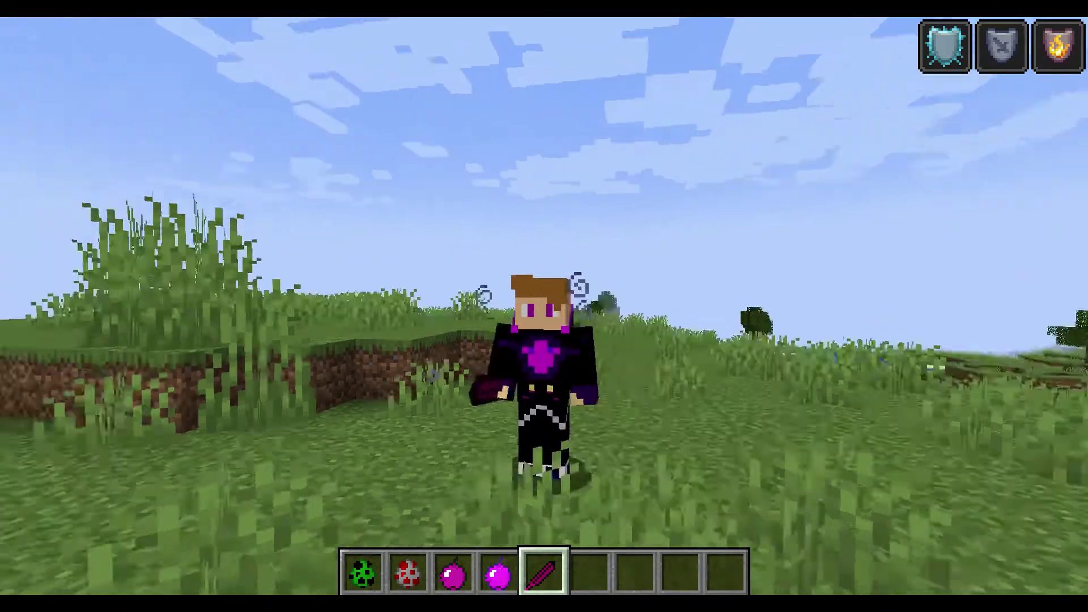
{"action": "key", "text": "e"}
{"action": "key", "text": "e"}
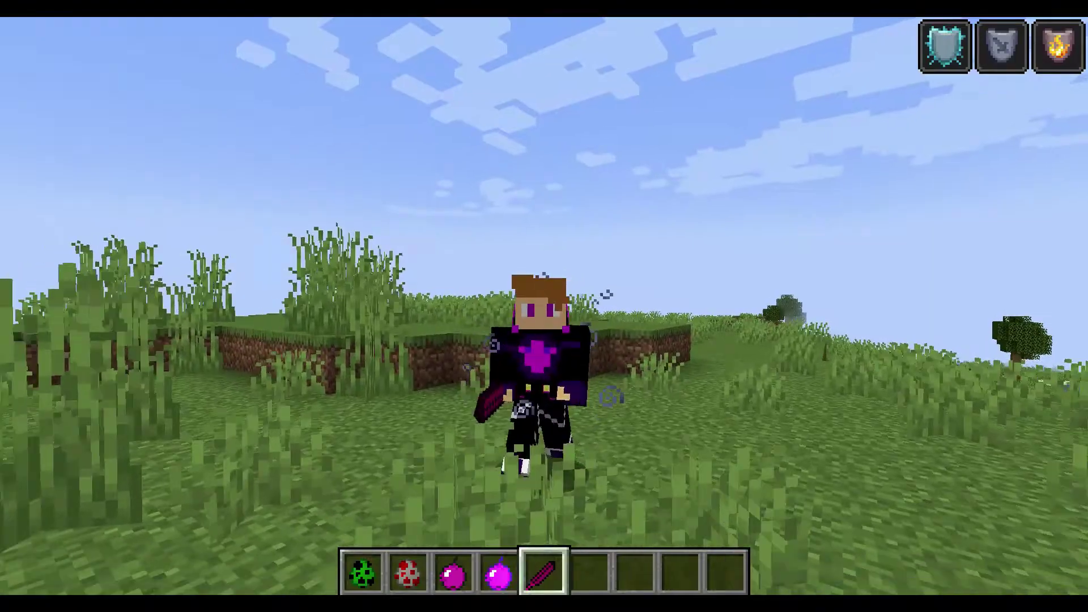
{"action": "key", "text": "F5"}
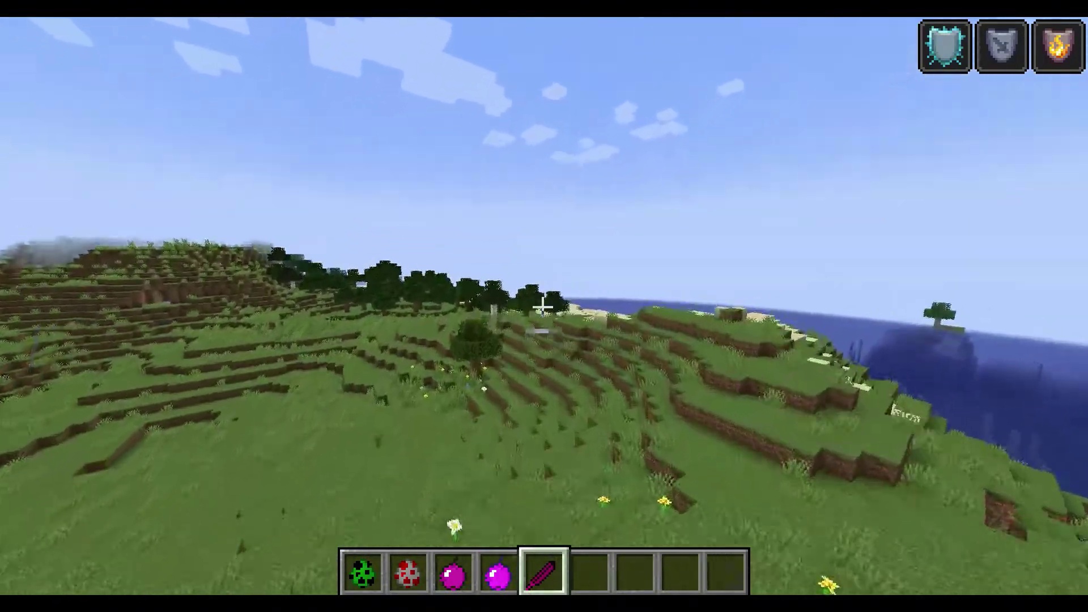
{"action": "scroll", "coordinate": [543, 307], "scroll_direction": "up", "scroll_amount": 1}
{"action": "scroll", "coordinate": [543, 307], "scroll_direction": "up", "scroll_amount": 2}
{"action": "scroll", "coordinate": [543, 306], "scroll_direction": "down", "scroll_amount": 8}
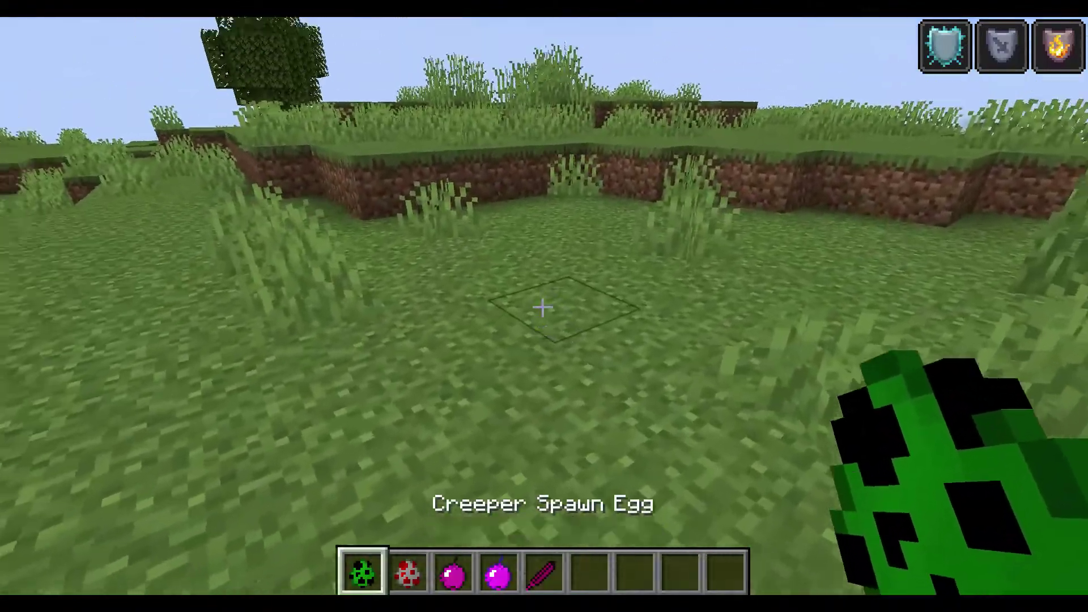
{"action": "right_click", "coordinate": [543, 307]}
Switch to the Diamond Sword and kill the creeper for its gunpowder
{"action": "scroll", "coordinate": [543, 307], "scroll_direction": "down", "scroll_amount": 1}
{"action": "scroll", "coordinate": [543, 307], "scroll_direction": "down", "scroll_amount": 1}
{"action": "scroll", "coordinate": [543, 307], "scroll_direction": "down", "scroll_amount": 2}
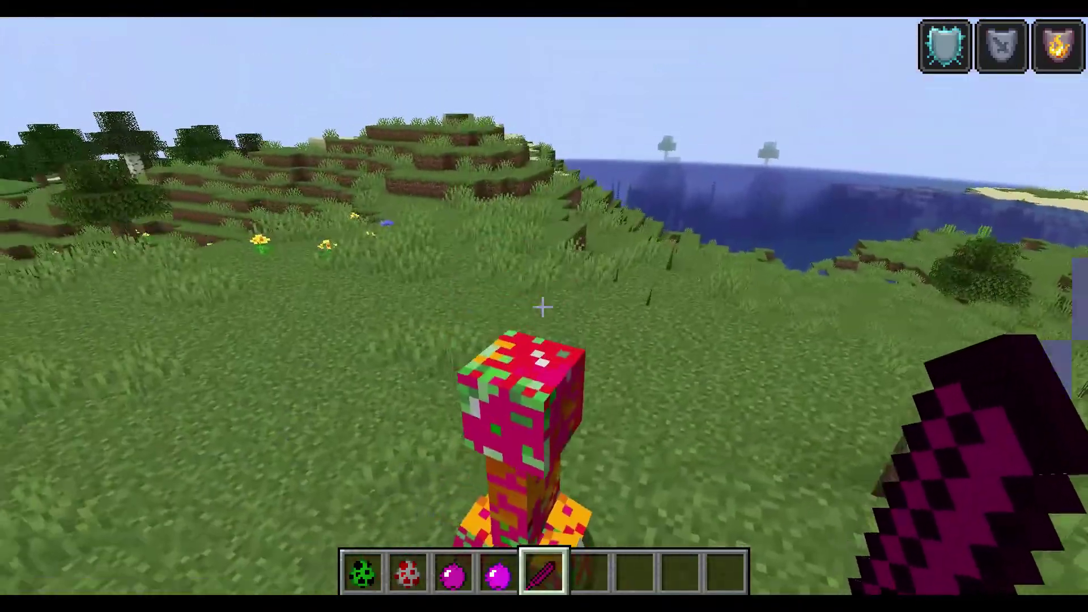
{"action": "left_click", "coordinate": [543, 306]}
Set the spawn point at the current spot (63, 75, 126) with /spawnpoint
{"action": "scroll", "coordinate": [543, 307], "scroll_direction": "up", "scroll_amount": 4}
{"action": "key", "text": "slash"}
{"action": "type", "text": "spawnpoint"}
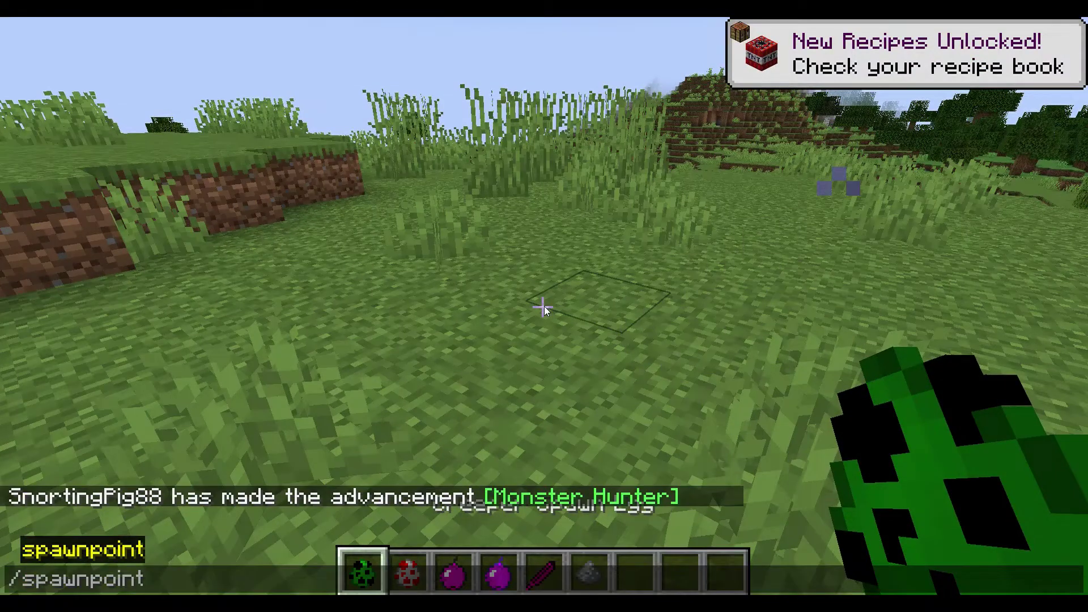
{"action": "key", "text": "Return"}
Spawn another creeper and kill it with the Diamond Sword
{"action": "right_click", "coordinate": [543, 307]}
{"action": "scroll", "coordinate": [543, 306], "scroll_direction": "down", "scroll_amount": 2}
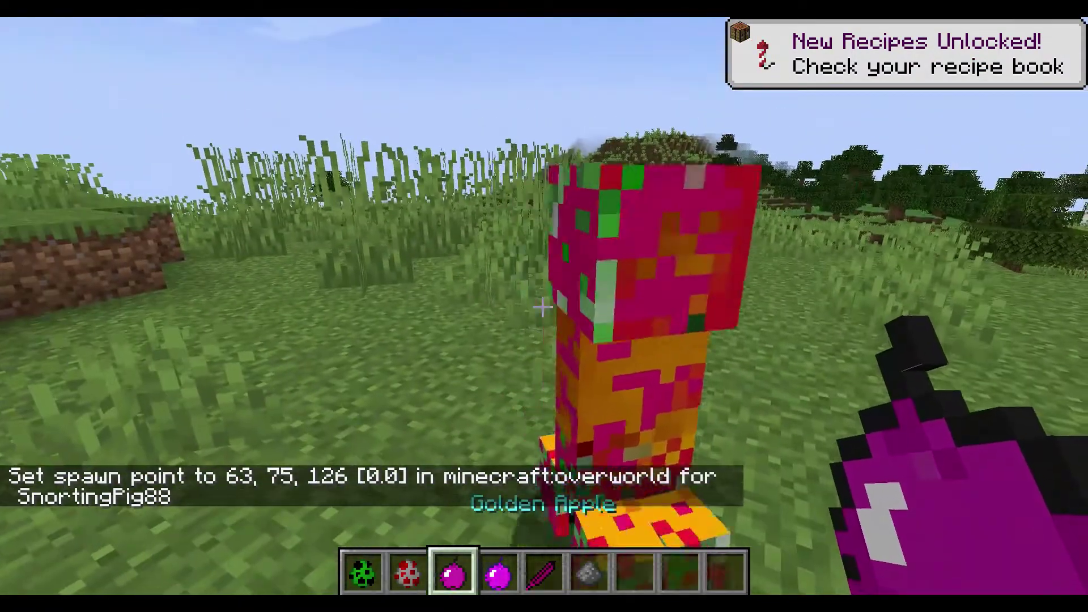
{"action": "left_click", "coordinate": [543, 306]}
Try switching to Survival Mode with a mistyped 'ganemode sur' command
{"action": "key", "text": "slash"}
{"action": "type", "text": "gan"}
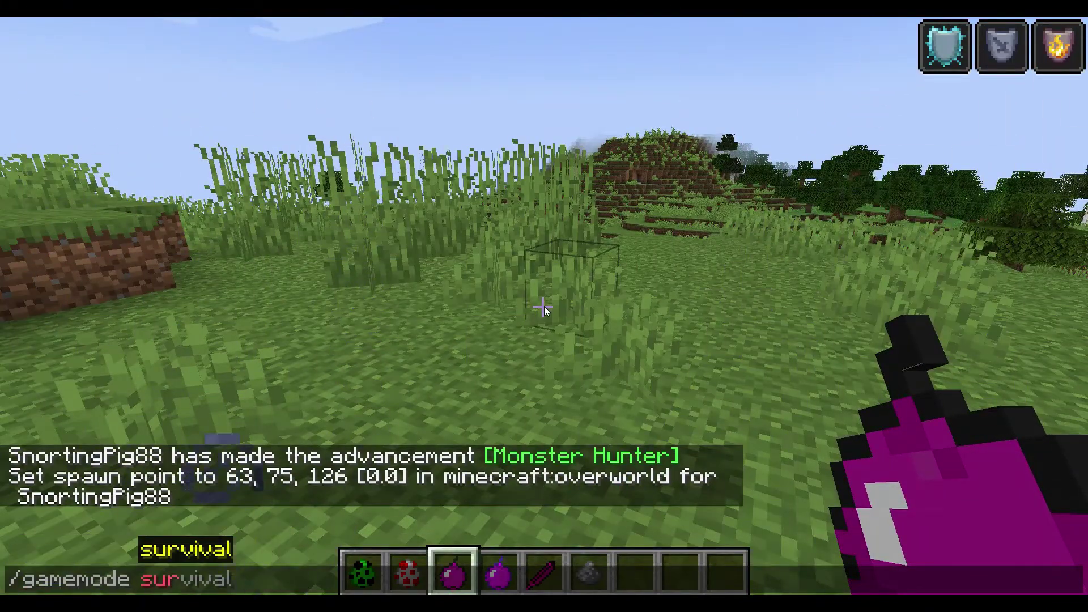
{"action": "type", "text": "emode sur"}
{"action": "key", "text": "Tab"}
{"action": "key", "text": "Return"}
Spawn another creeper, then walk to the explosion crater in first-person view
{"action": "right_click", "coordinate": [543, 306]}
{"action": "scroll", "coordinate": [543, 307], "scroll_direction": "down", "scroll_amount": 2}
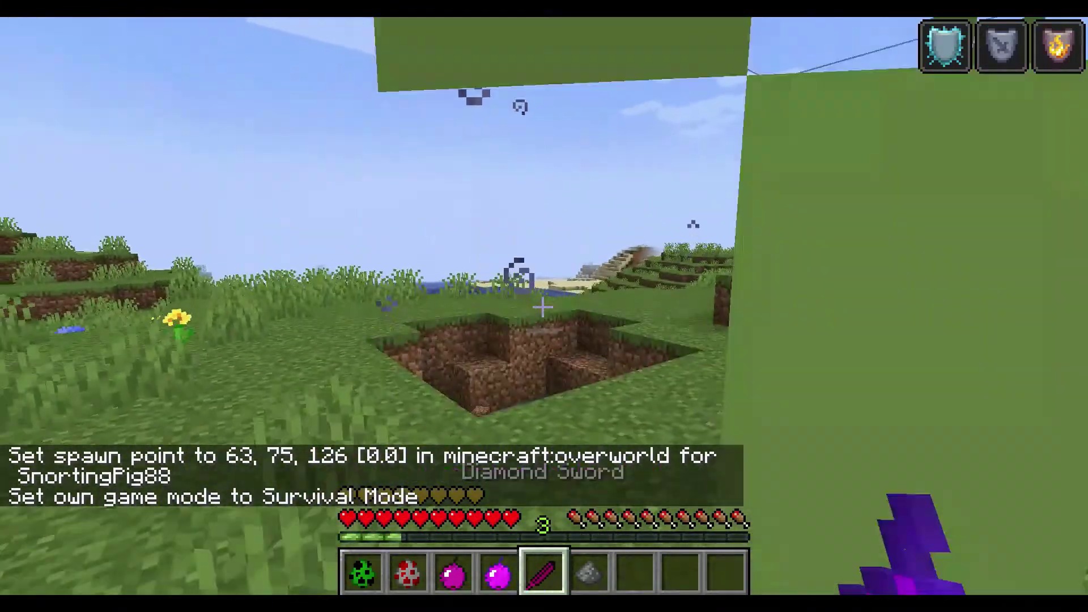
{"action": "key", "text": "w"}
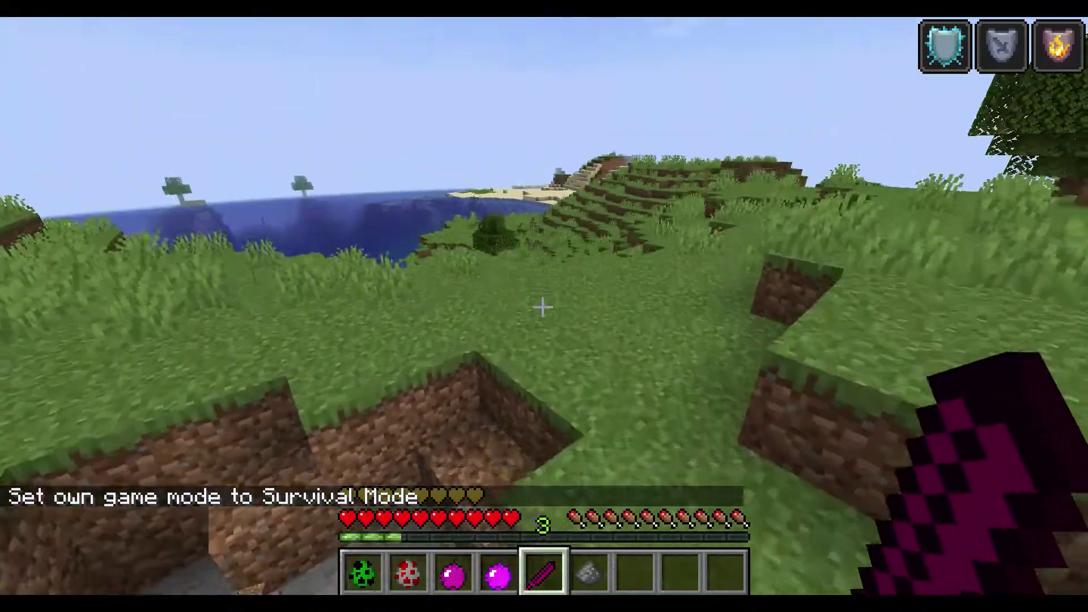
{"action": "key", "text": "F5"}
{"action": "key", "text": "F5"}
{"action": "key", "text": "F5"}
{"action": "scroll", "coordinate": [543, 307], "scroll_direction": "up", "scroll_amount": 1}
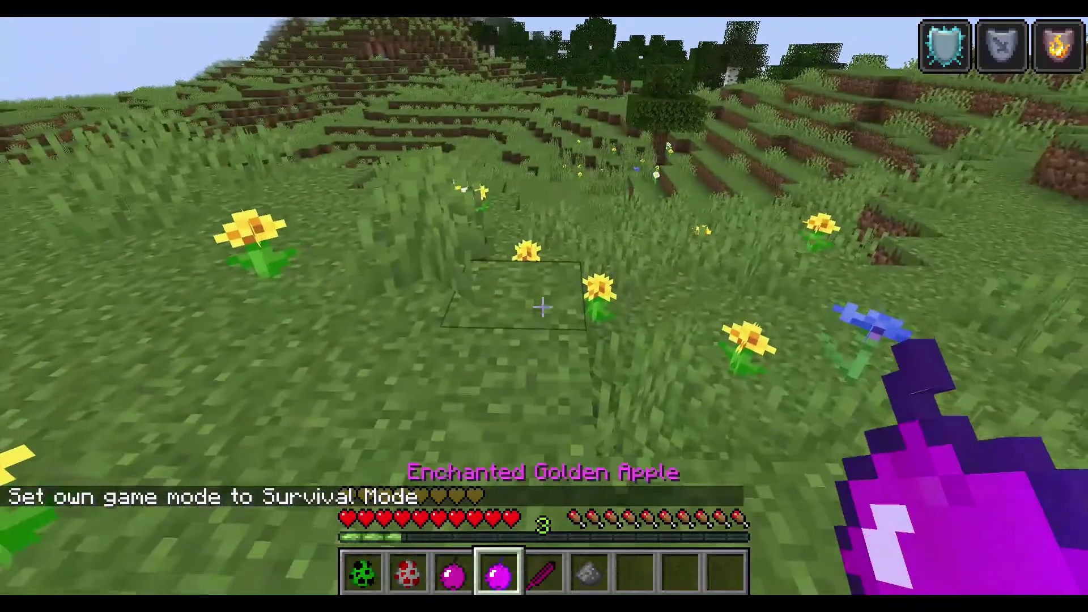
Switch to Survival with /gamemode survival, then back with /gamemode creative
{"action": "key", "text": "slash"}
{"action": "type", "text": "gamemode survival"}
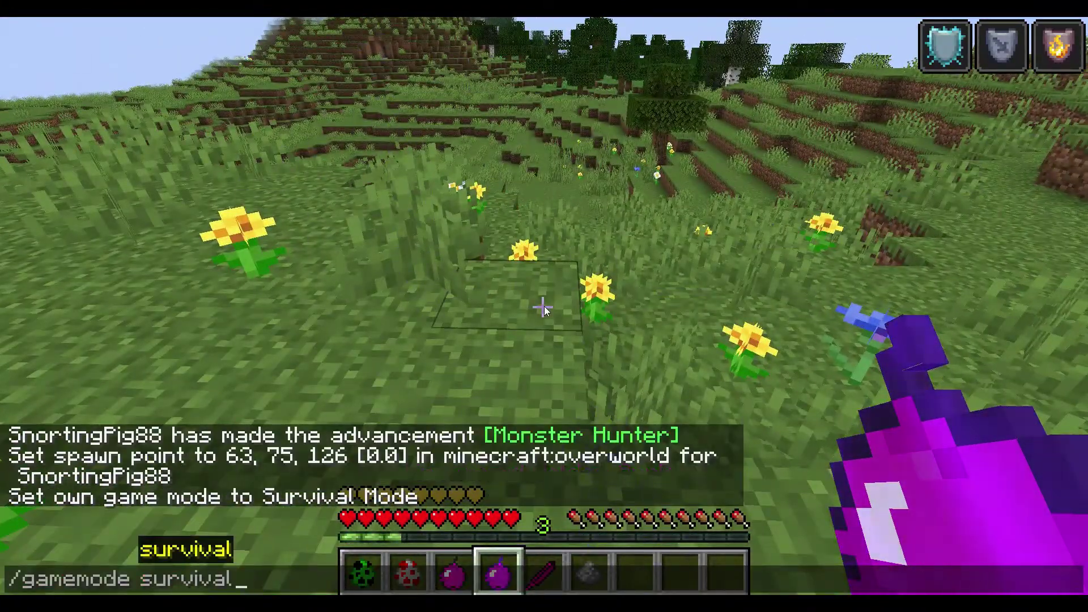
{"action": "key", "text": "Return"}
{"action": "key", "text": "slash"}
{"action": "type", "text": "gamemo"}
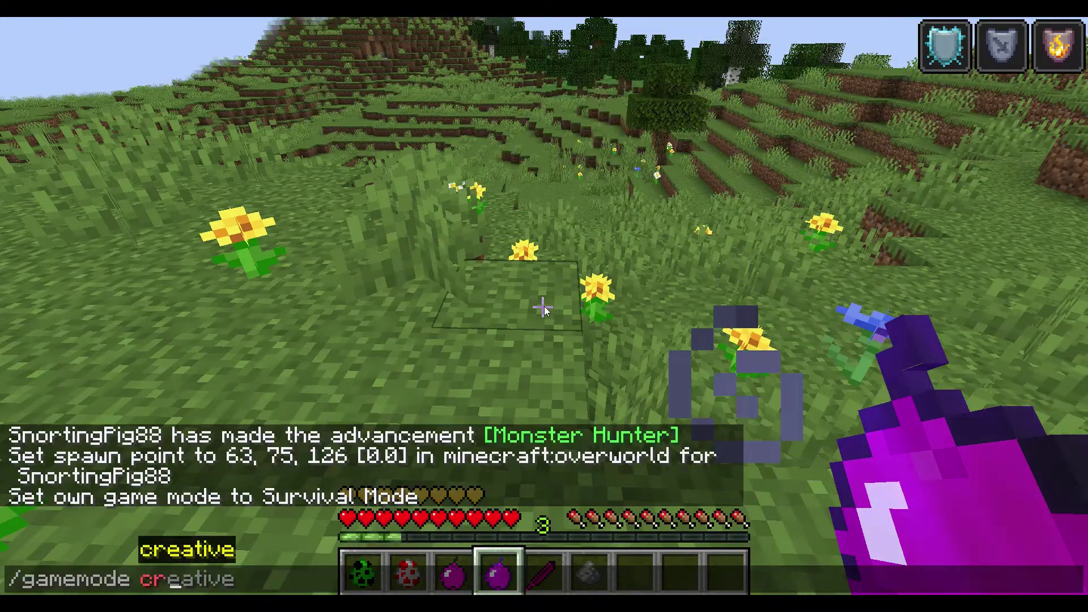
{"action": "type", "text": "de cr"}
{"action": "key", "text": "Tab"}
{"action": "key", "text": "Return"}
Spawn a chicken and kill it for raw chicken and a feather
{"action": "scroll", "coordinate": [543, 307], "scroll_direction": "up", "scroll_amount": 2}
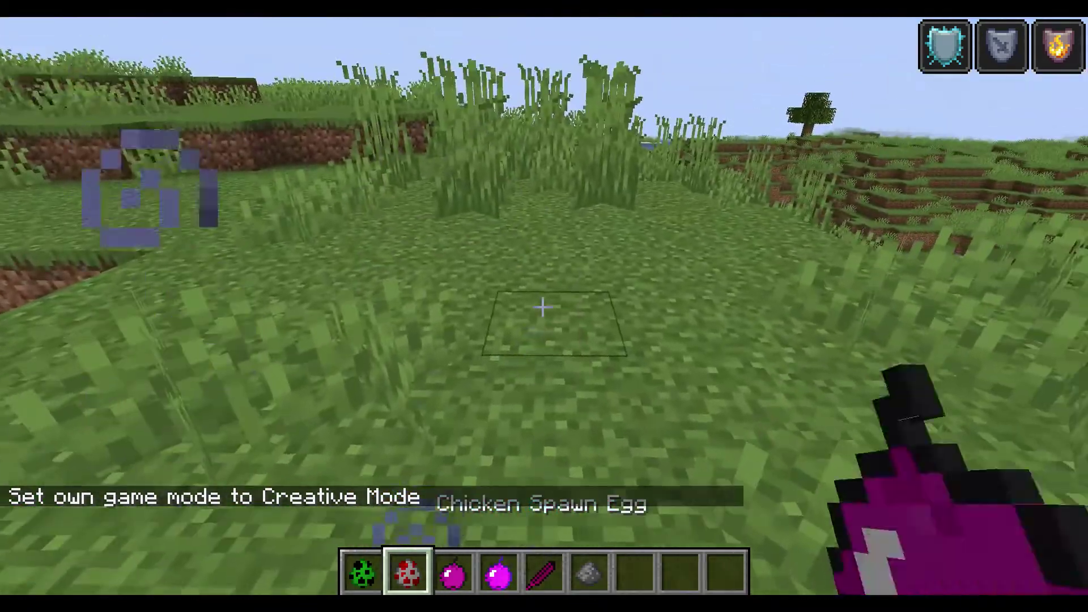
{"action": "right_click", "coordinate": [543, 307]}
{"action": "scroll", "coordinate": [543, 307], "scroll_direction": "down", "scroll_amount": 2}
{"action": "scroll", "coordinate": [543, 307], "scroll_direction": "down", "scroll_amount": 1}
{"action": "left_click", "coordinate": [543, 306]}
{"action": "scroll", "coordinate": [543, 306], "scroll_direction": "down", "scroll_amount": 8}
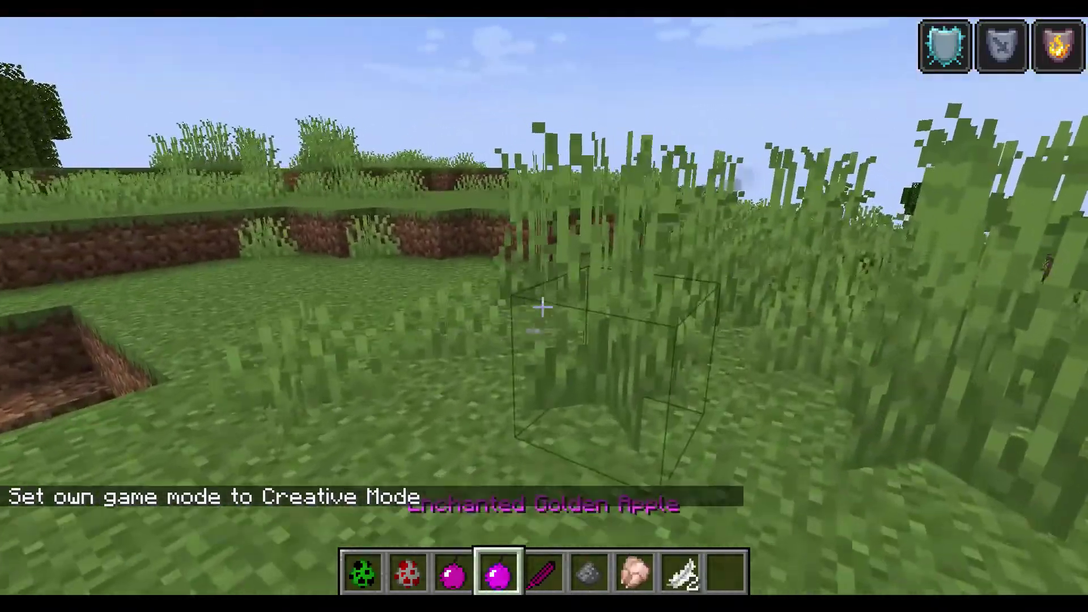
Check the third-person view and inventory, then eat the Enchanted Golden Apple
{"action": "scroll", "coordinate": [543, 307], "scroll_direction": "up", "scroll_amount": 1}
{"action": "key", "text": "F5"}
{"action": "key", "text": "F5"}
{"action": "key", "text": "e"}
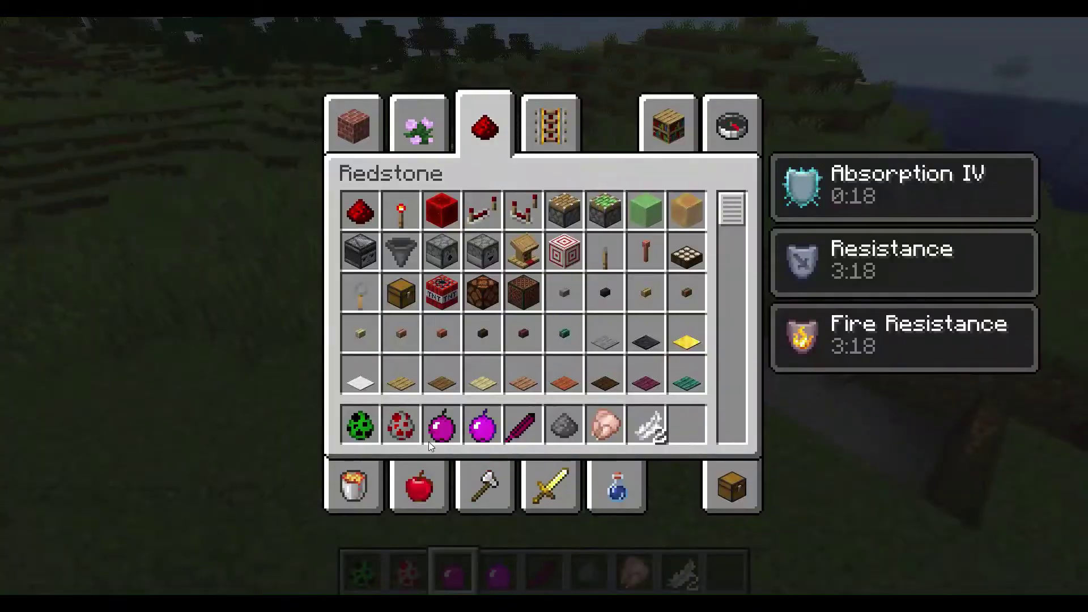
{"action": "key", "text": "e"}
{"action": "key", "text": "F5"}
{"action": "right_click", "coordinate": [543, 306]}
{"action": "scroll", "coordinate": [543, 307], "scroll_direction": "down", "scroll_amount": 5}
Drop the extra items out of the hotbar from the creative inventory
{"action": "key", "text": "e"}
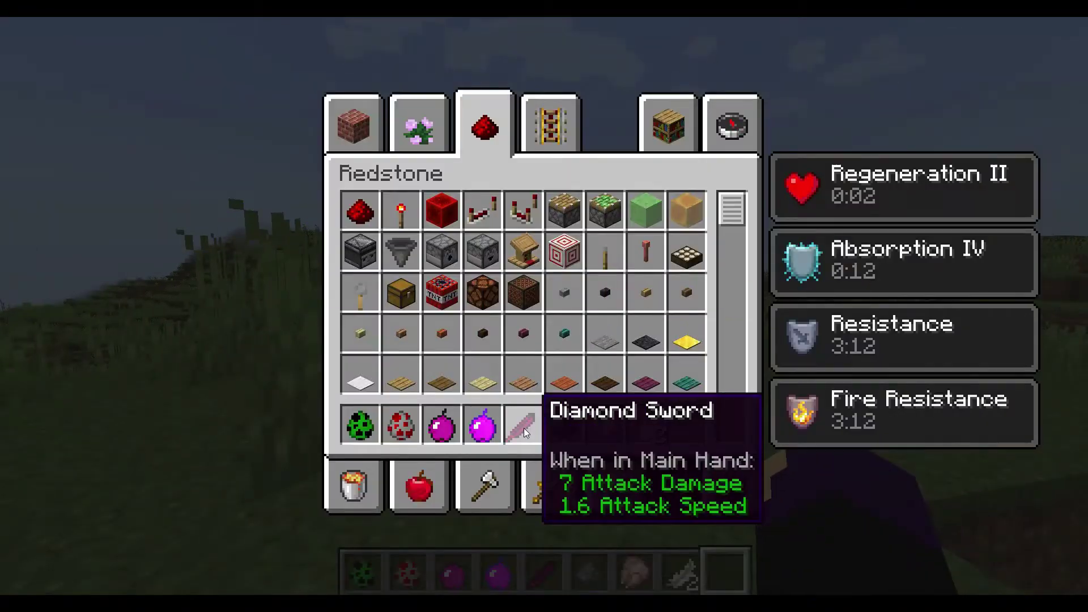
{"action": "key", "text": "q"}
{"action": "key", "text": "q"}
{"action": "key", "text": "q"}
{"action": "key", "text": "e"}
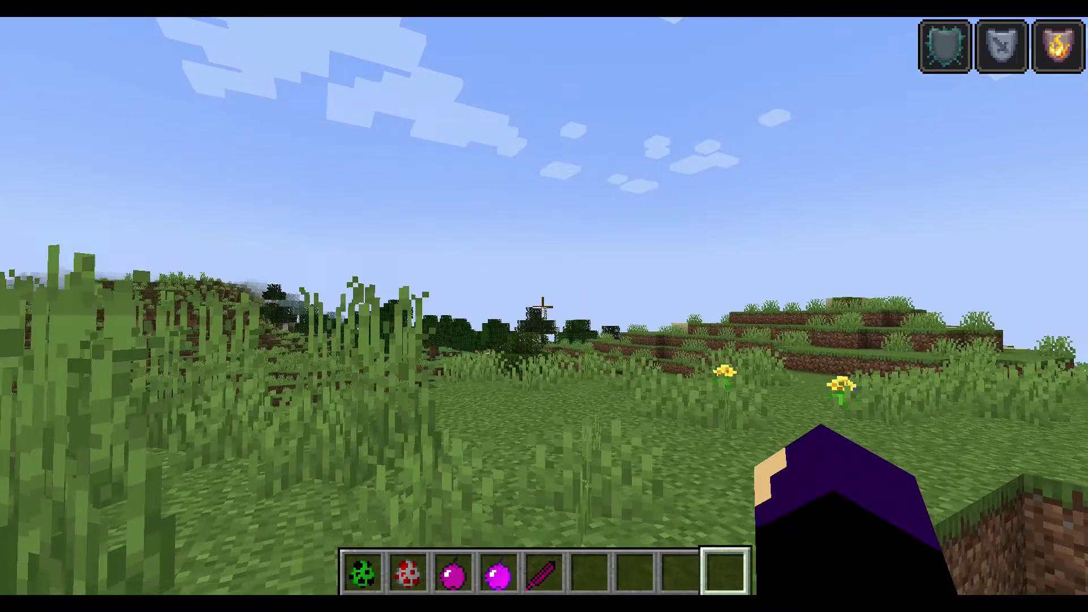
Scroll the hotbar to the spawn eggs, glancing at the creative inventory
{"action": "scroll", "coordinate": [543, 306], "scroll_direction": "up", "scroll_amount": 5}
{"action": "scroll", "coordinate": [543, 307], "scroll_direction": "up", "scroll_amount": 1}
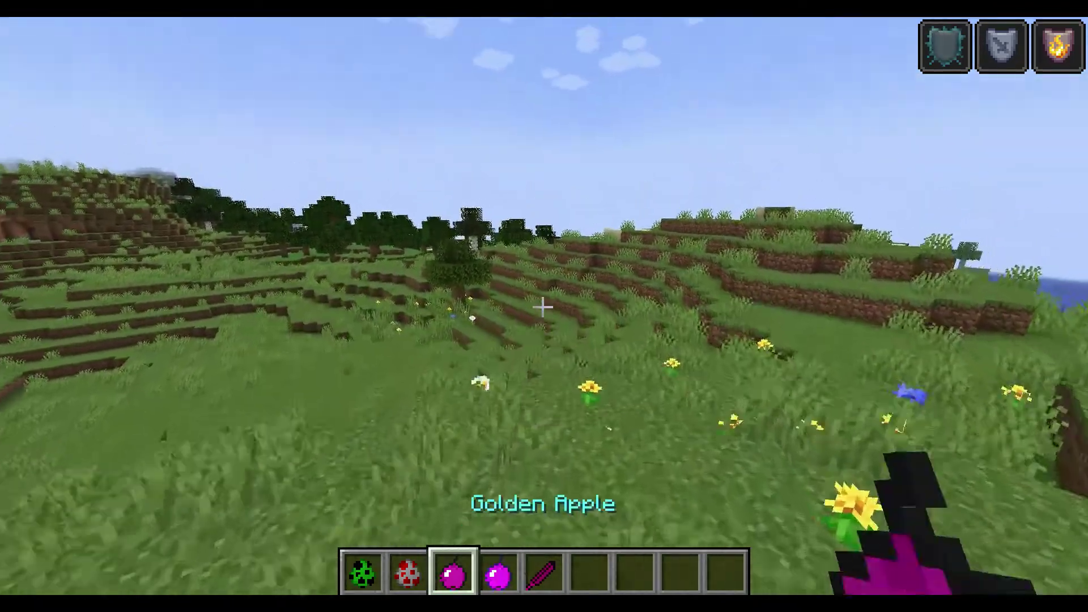
{"action": "scroll", "coordinate": [543, 307], "scroll_direction": "down", "scroll_amount": 3}
{"action": "scroll", "coordinate": [543, 306], "scroll_direction": "up", "scroll_amount": 1}
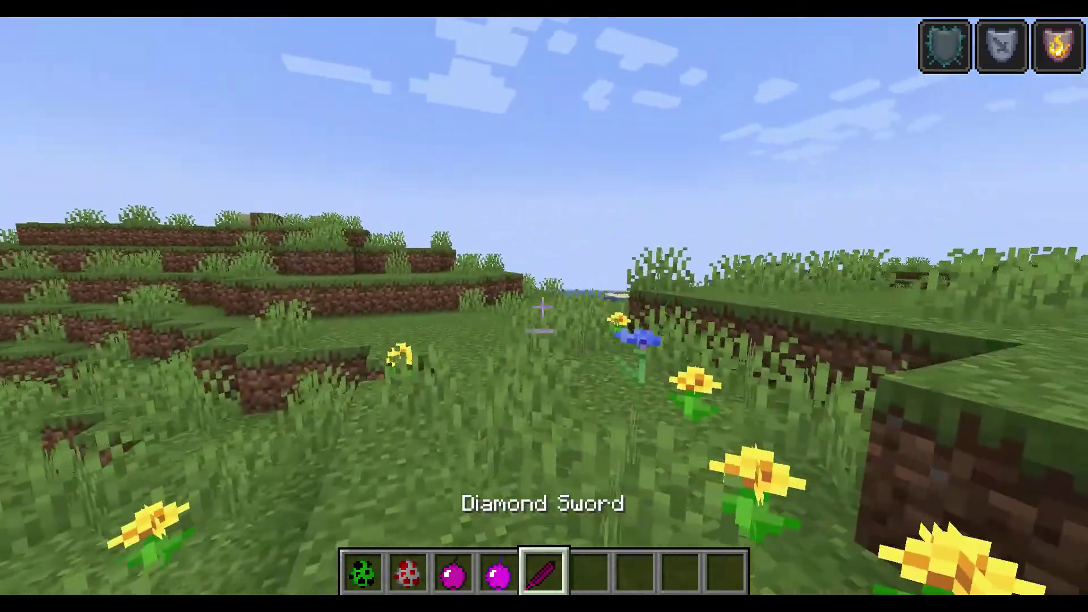
{"action": "key", "text": "e"}
{"action": "key", "text": "e"}
Spawn a chicken and a creeper next to each other on the grass
{"action": "scroll", "coordinate": [543, 307], "scroll_direction": "up", "scroll_amount": 2}
{"action": "scroll", "coordinate": [543, 306], "scroll_direction": "up", "scroll_amount": 1}
{"action": "right_click", "coordinate": [543, 307]}
{"action": "scroll", "coordinate": [543, 306], "scroll_direction": "up", "scroll_amount": 1}
{"action": "right_click", "coordinate": [543, 306]}
{"action": "scroll", "coordinate": [543, 306], "scroll_direction": "down", "scroll_amount": 1}
{"action": "scroll", "coordinate": [543, 306], "scroll_direction": "down", "scroll_amount": 2}
Pause the game, return to the Nova Skin home page, and list local packs forst and Pig
{"action": "key", "text": "Escape"}
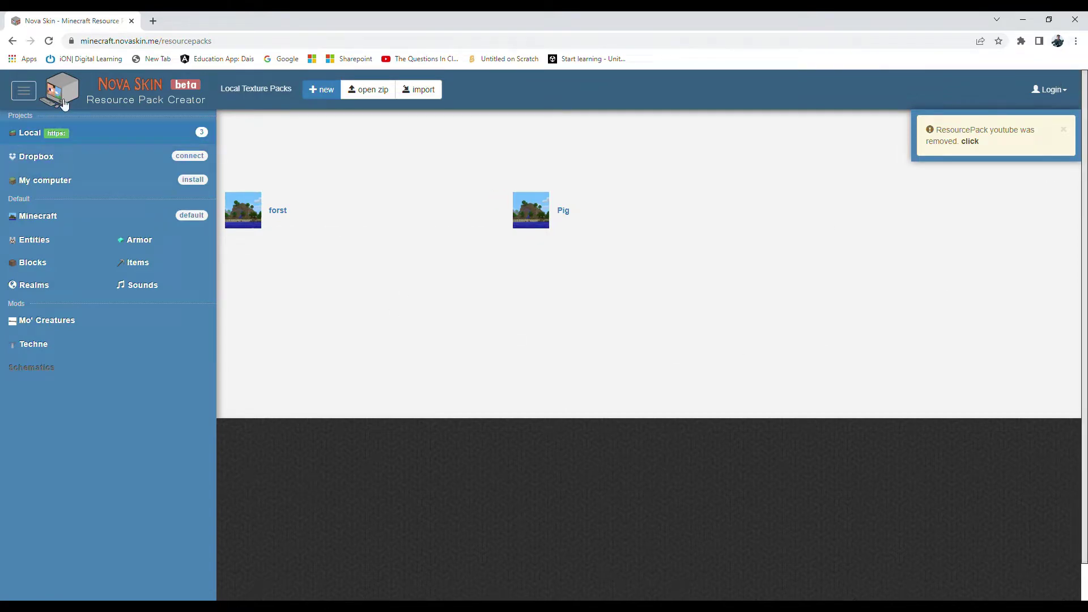
{"action": "left_click", "coordinate": [120, 100]}
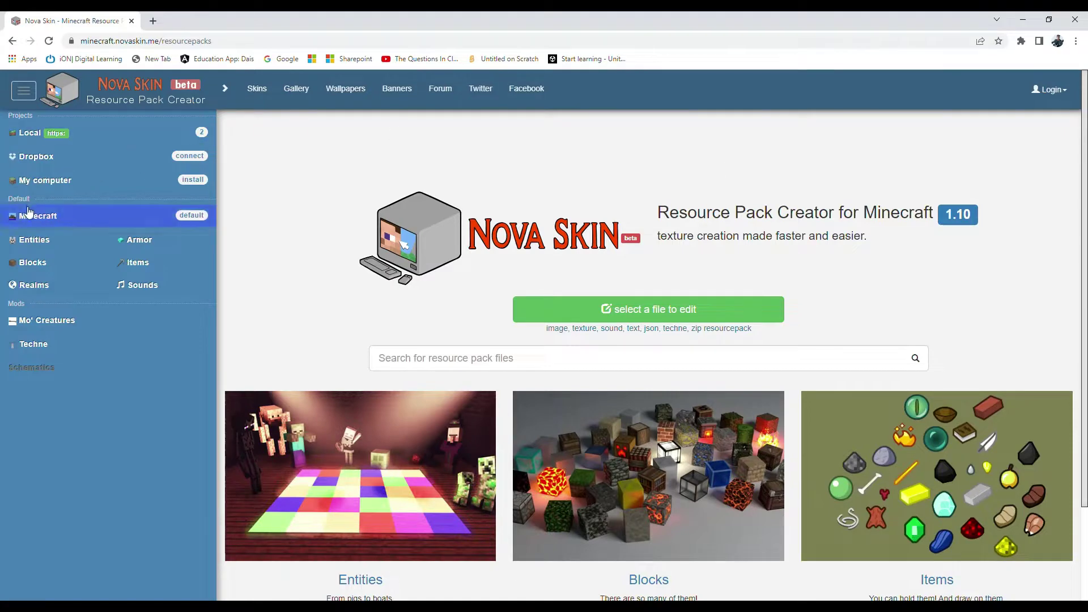
{"action": "left_click", "coordinate": [78, 135]}
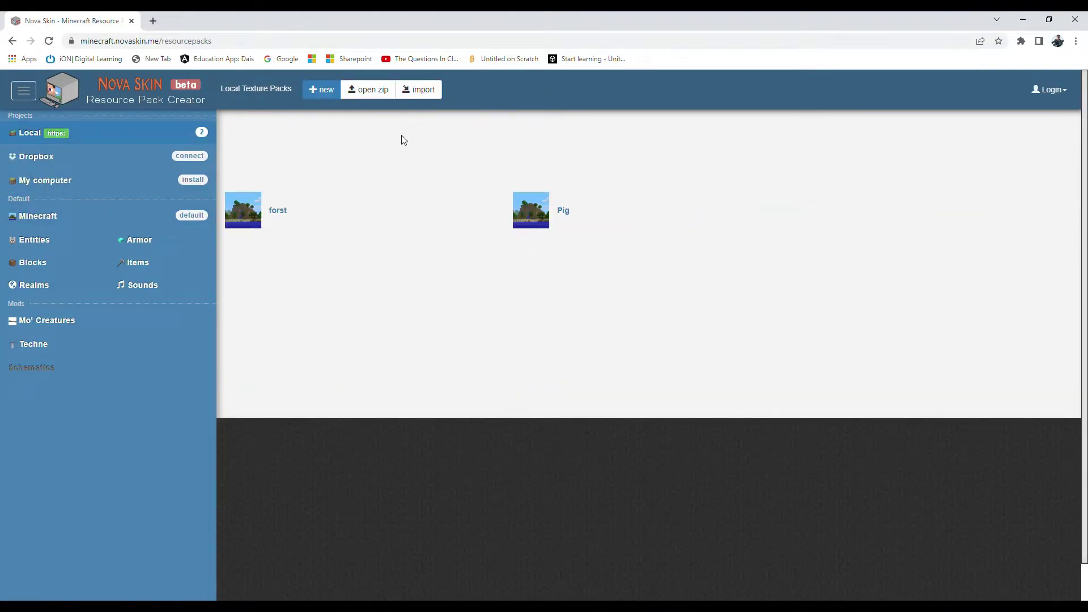
Create a local-storage project named 'tutorial' with an author and open it
{"action": "left_click", "coordinate": [321, 90]}
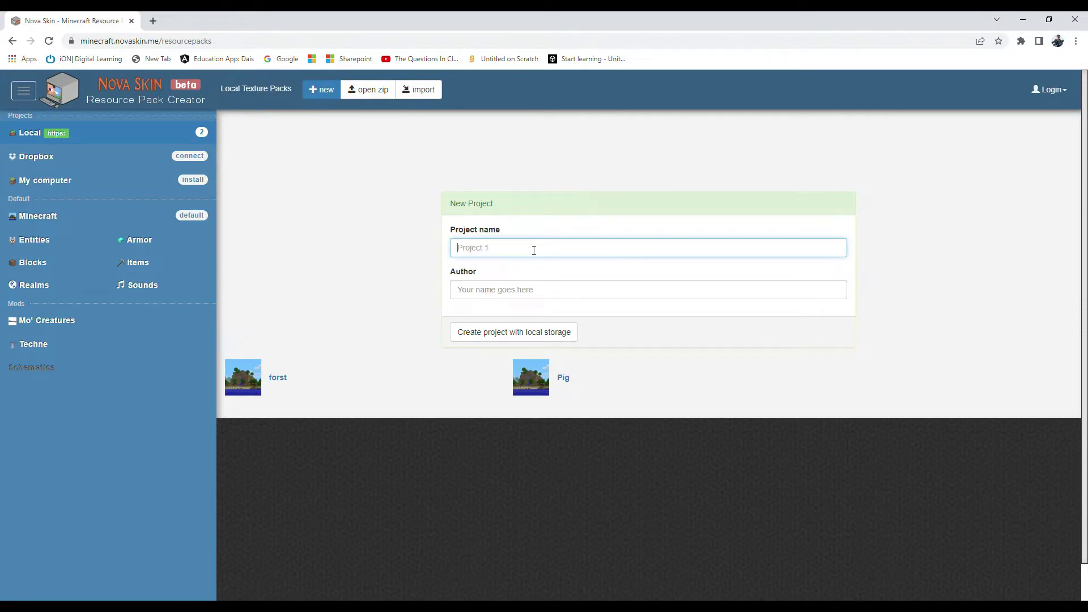
{"action": "left_click", "coordinate": [519, 290]}
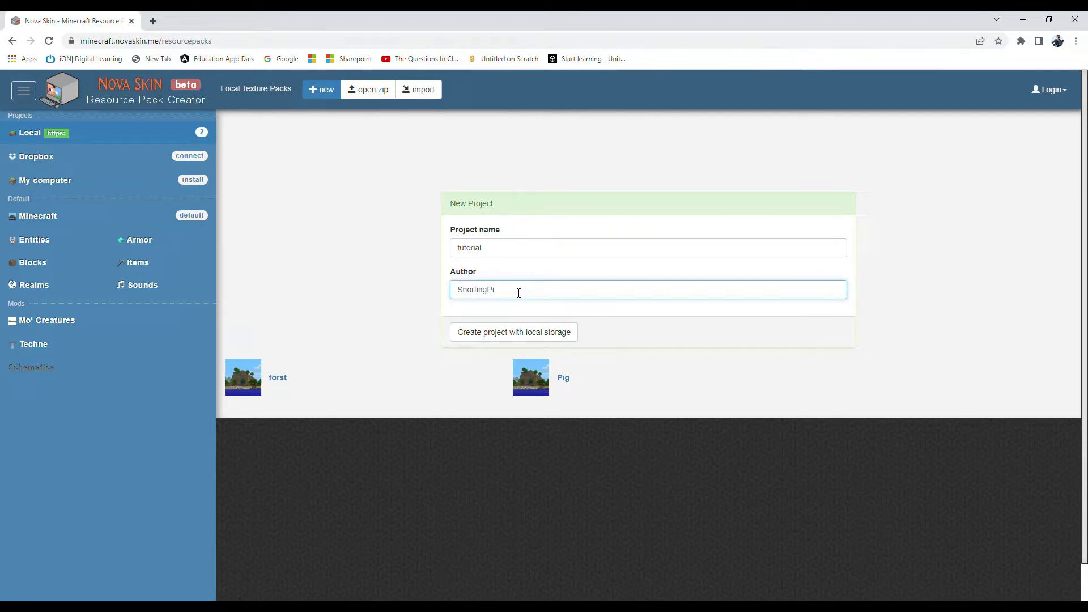
{"action": "left_click", "coordinate": [550, 332]}
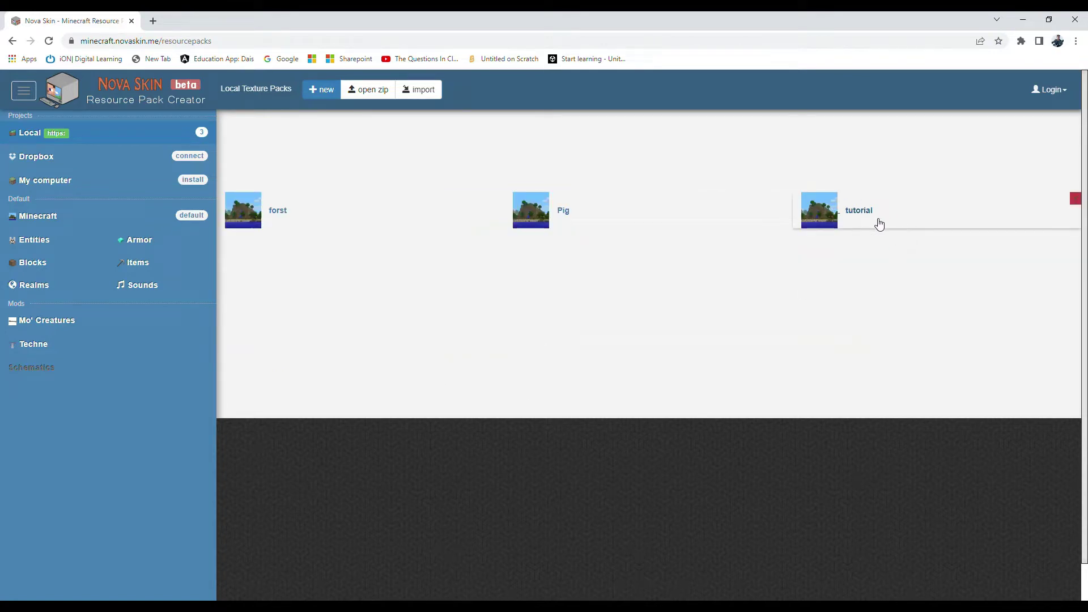
{"action": "left_click", "coordinate": [880, 222]}
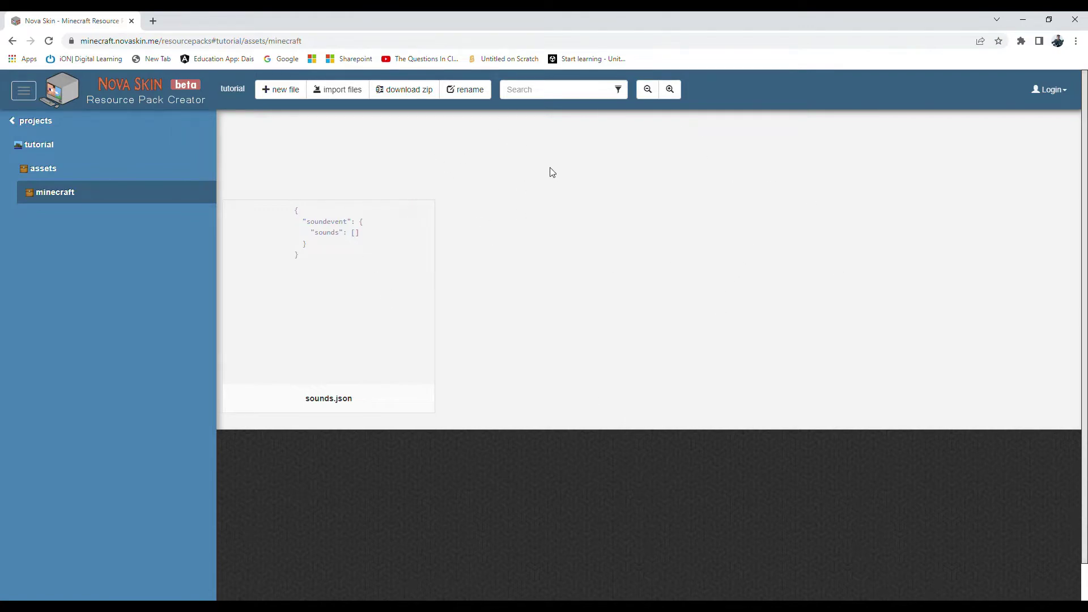
Open the Minecraft default Entities textures and scroll down to the shield images
{"action": "left_click", "coordinate": [83, 123]}
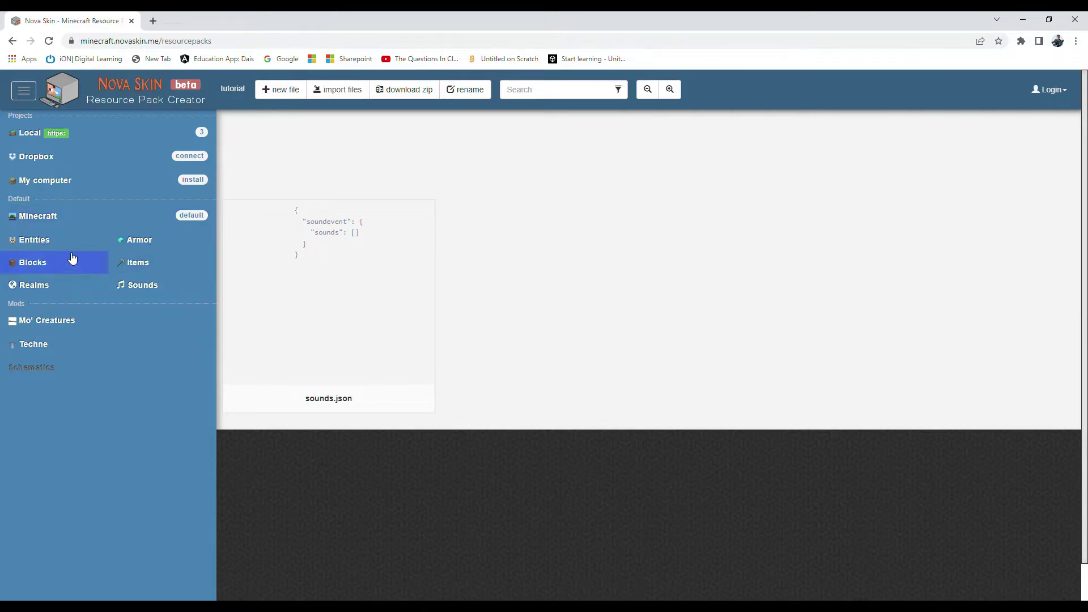
{"action": "left_click", "coordinate": [39, 243]}
{"action": "scroll", "coordinate": [600, 287], "scroll_direction": "down", "scroll_amount": 4}
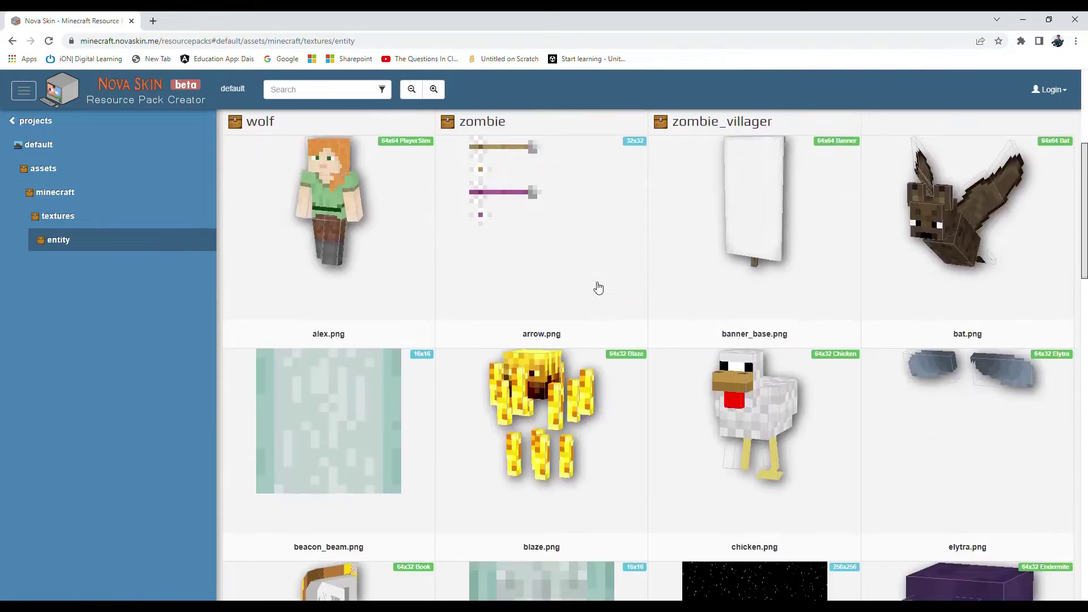
{"action": "scroll", "coordinate": [598, 288], "scroll_direction": "down", "scroll_amount": 8}
{"action": "scroll", "coordinate": [596, 271], "scroll_direction": "down", "scroll_amount": 9}
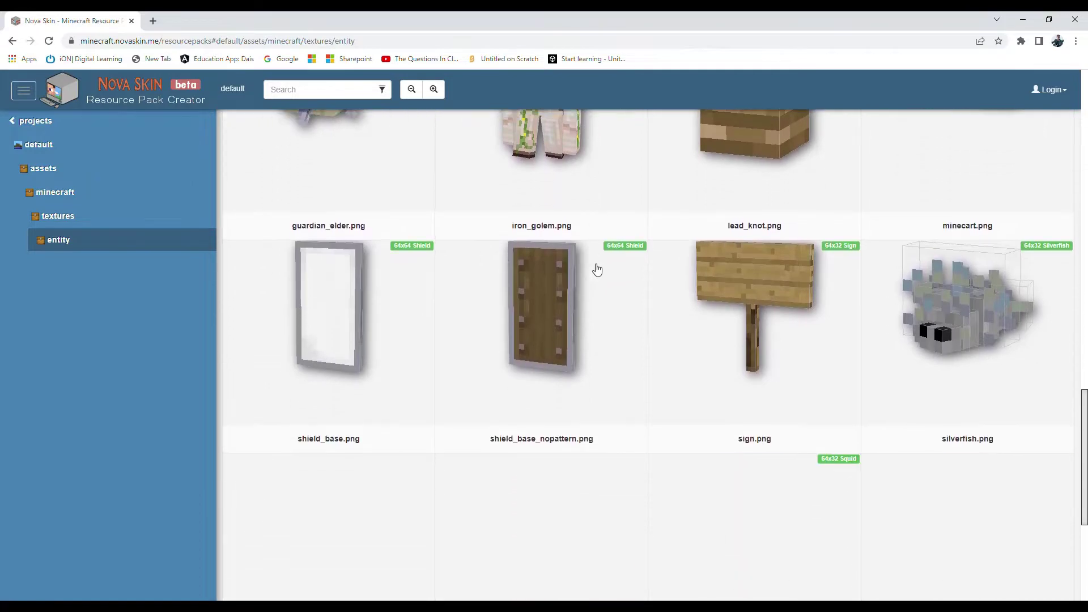
Open shield_base_nopattern.png in the editor and orbit the 3D wooden shield
{"action": "left_click", "coordinate": [495, 305]}
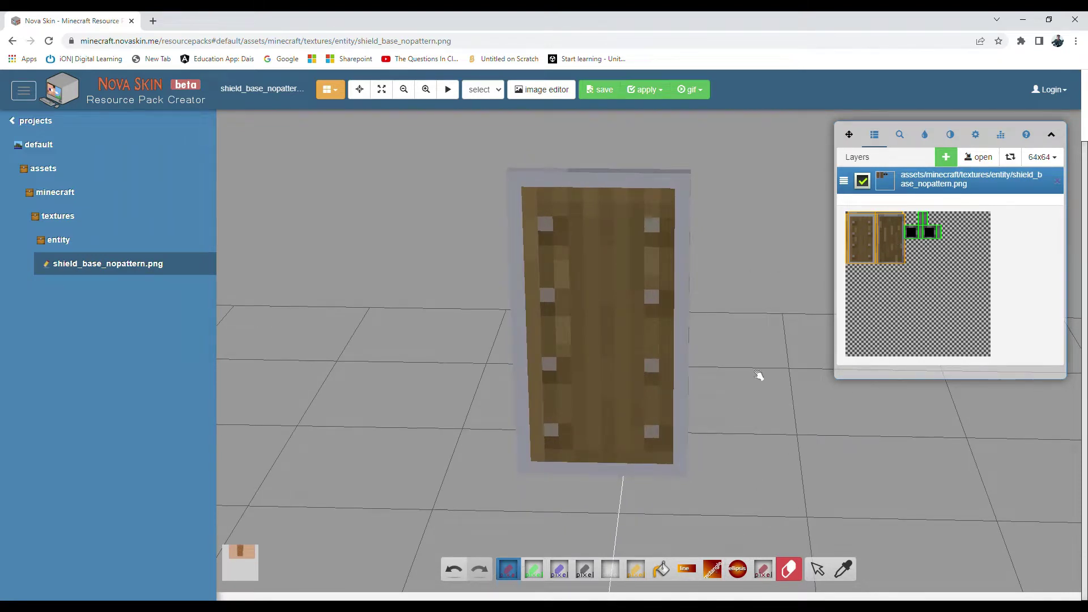
{"action": "left_click_drag", "start_coordinate": [771, 322], "coordinate": [813, 337]}
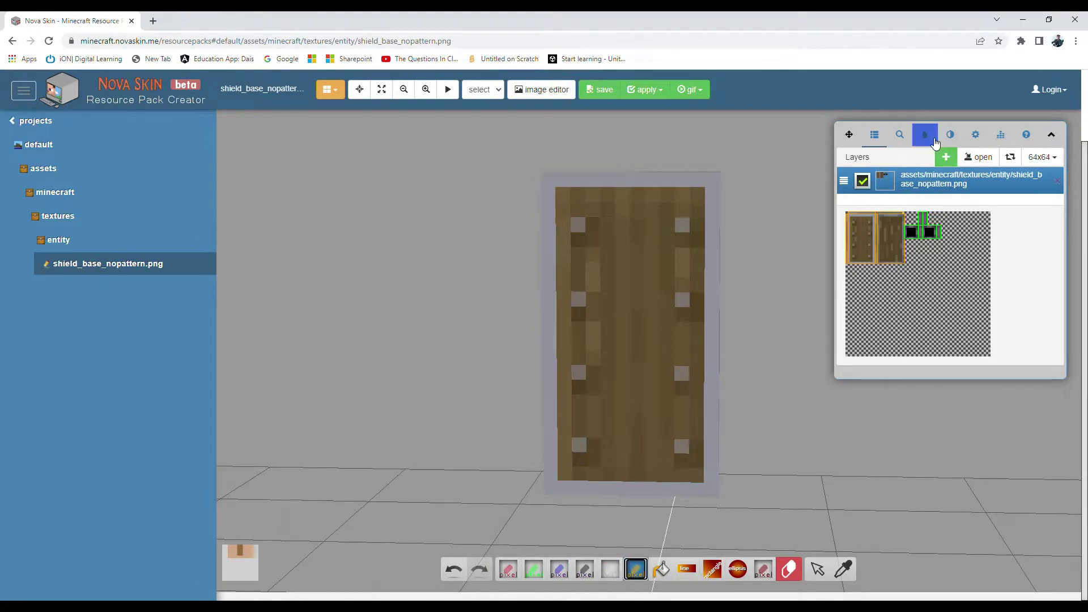
Set the paint colour to blue 001bff and undo a stray pixel stroke
{"action": "left_click", "coordinate": [933, 140]}
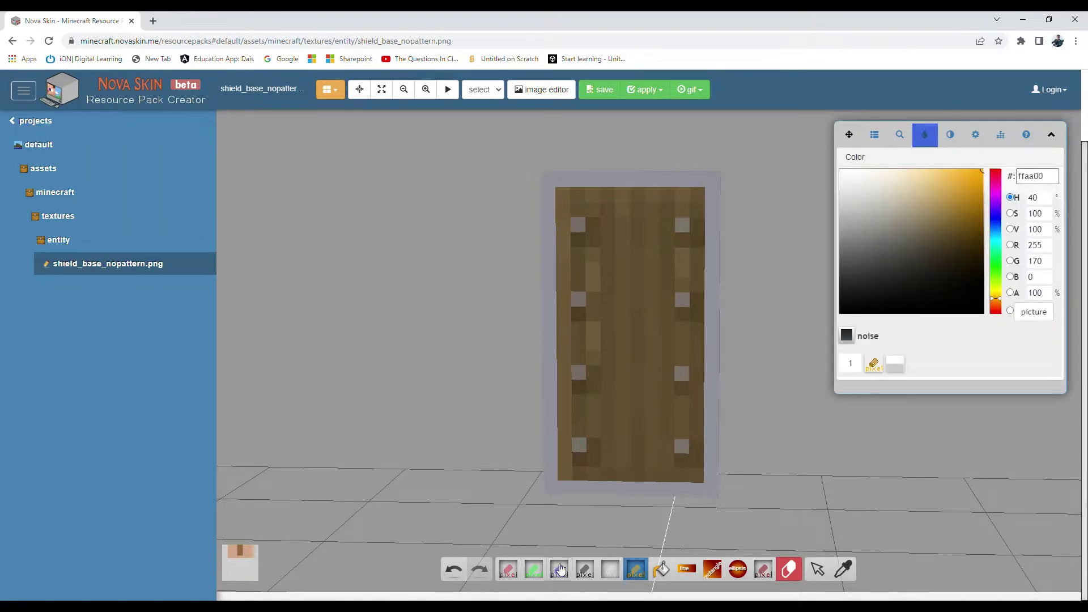
{"action": "left_click_drag", "start_coordinate": [993, 194], "coordinate": [998, 220]}
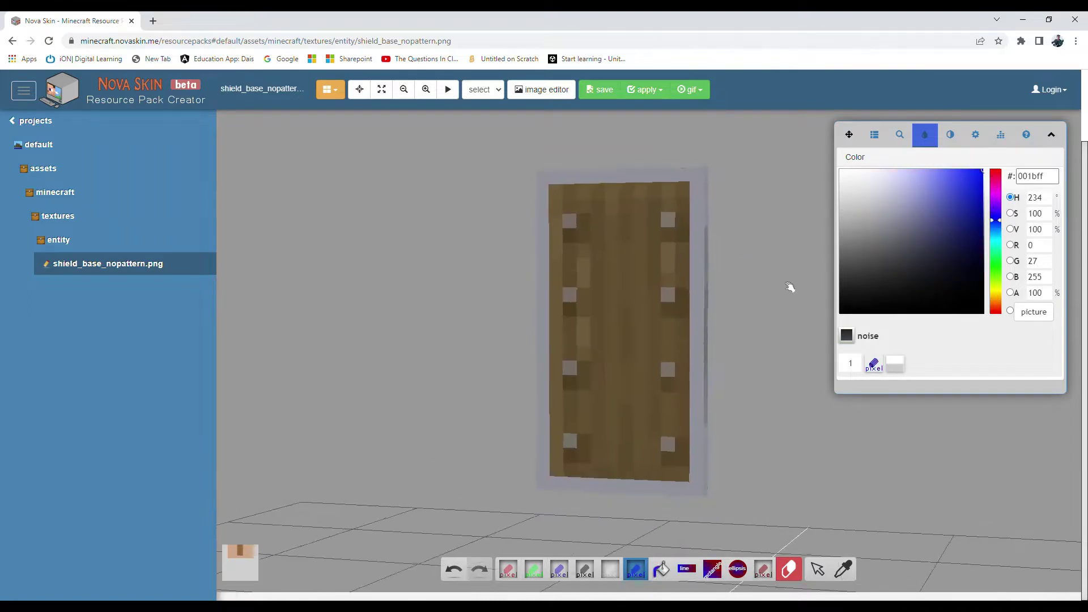
{"action": "left_click", "coordinate": [627, 560]}
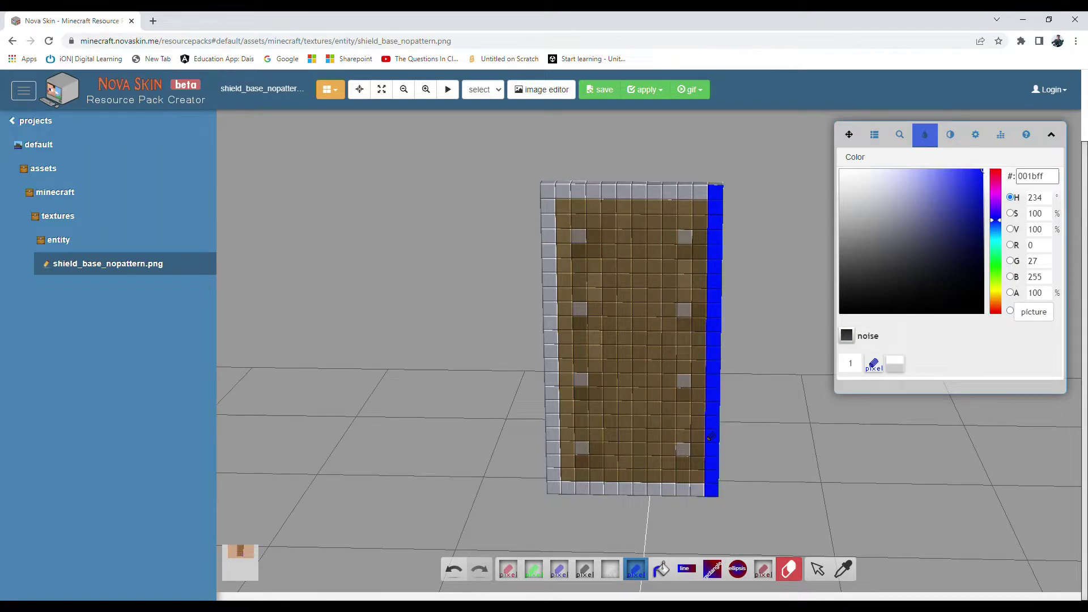
{"action": "key", "text": "ctrl+z"}
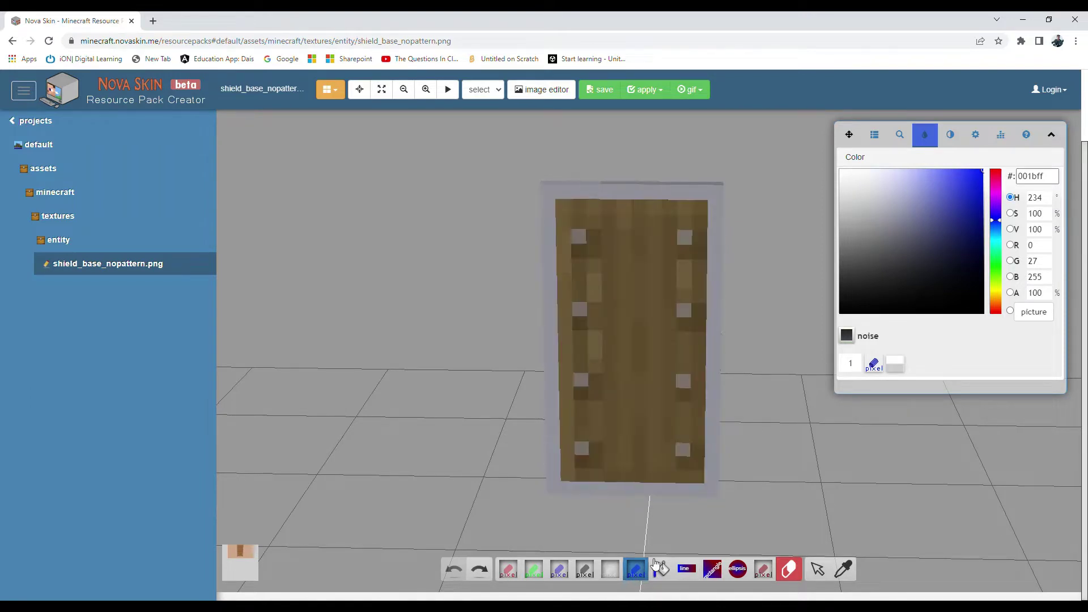
Orbit the shield and paint its top and left border pixels blue
{"action": "left_click", "coordinate": [789, 568]}
{"action": "left_click_drag", "start_coordinate": [737, 343], "coordinate": [696, 248]}
{"action": "left_click_drag", "start_coordinate": [664, 282], "coordinate": [716, 257]}
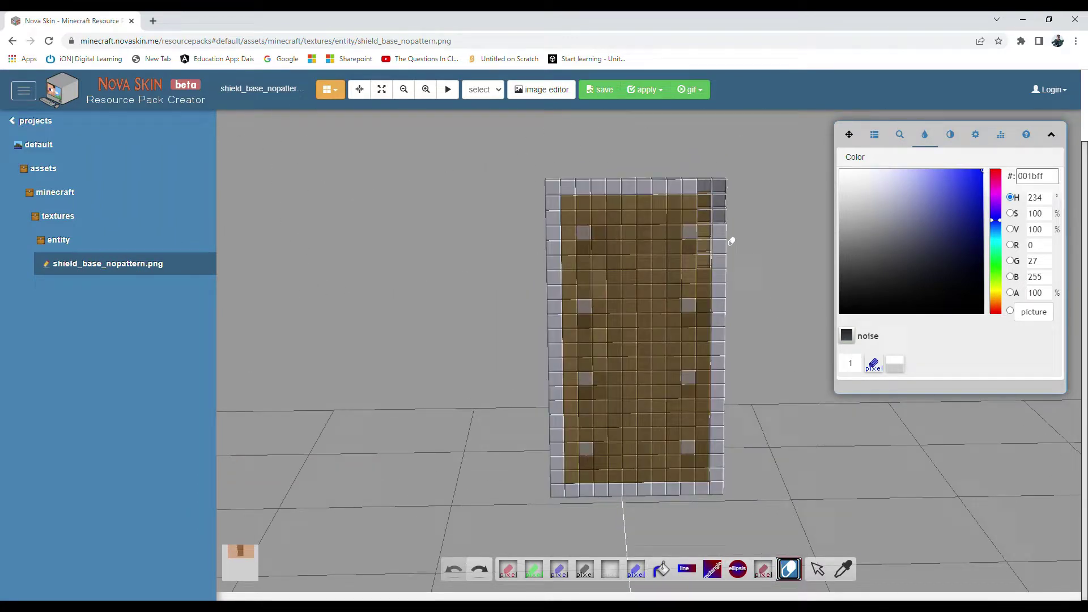
{"action": "mouse_move", "coordinate": [668, 194]}
{"action": "left_mouse_down"}
{"action": "mouse_move", "coordinate": [578, 186]}
{"action": "mouse_move", "coordinate": [547, 292]}
{"action": "mouse_move", "coordinate": [568, 406]}
{"action": "mouse_move", "coordinate": [634, 457]}
{"action": "mouse_move", "coordinate": [741, 369]}
{"action": "mouse_move", "coordinate": [712, 420]}
{"action": "mouse_move", "coordinate": [723, 274]}
{"action": "mouse_move", "coordinate": [656, 196]}
{"action": "mouse_move", "coordinate": [612, 202]}
{"action": "left_mouse_up"}
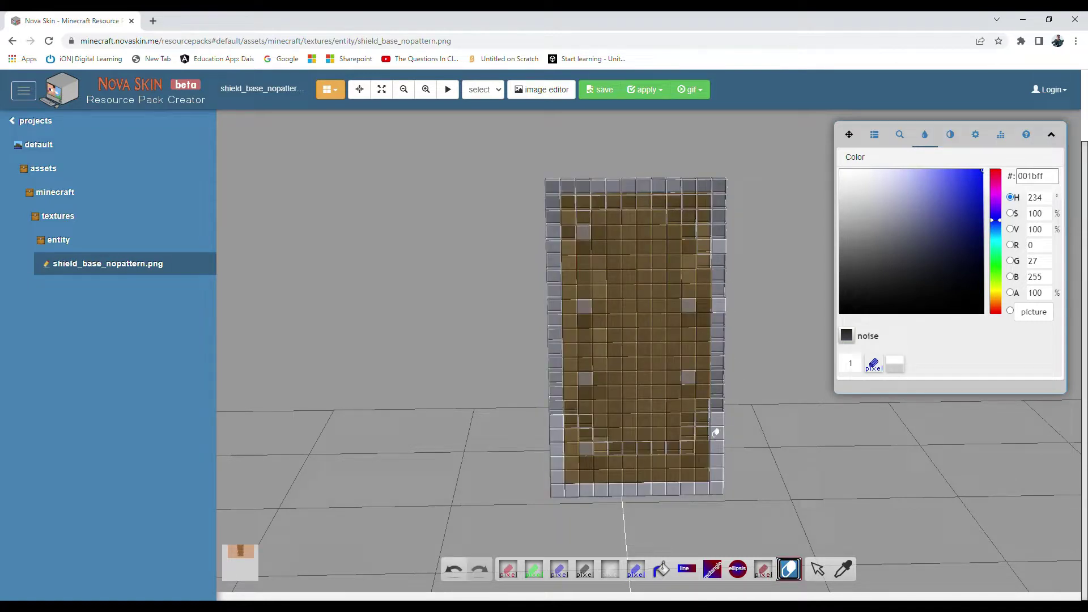